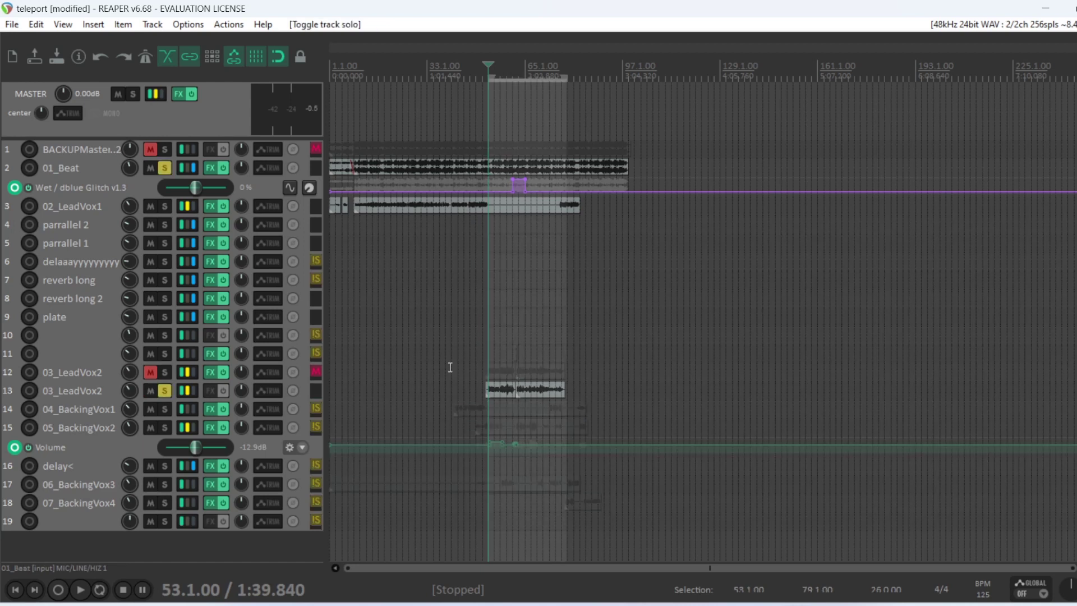
# - Audition the song, turn master volume fully down, cut the EQ bell slightly, raise low crossover to 250 Hz
pyautogui.press('space')
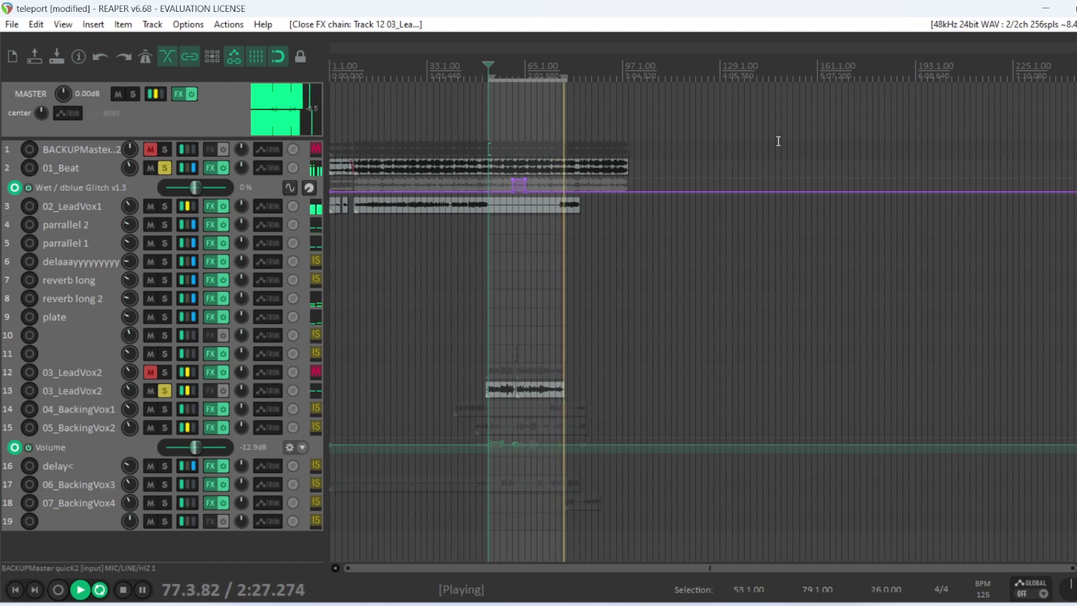
pyautogui.press('space')
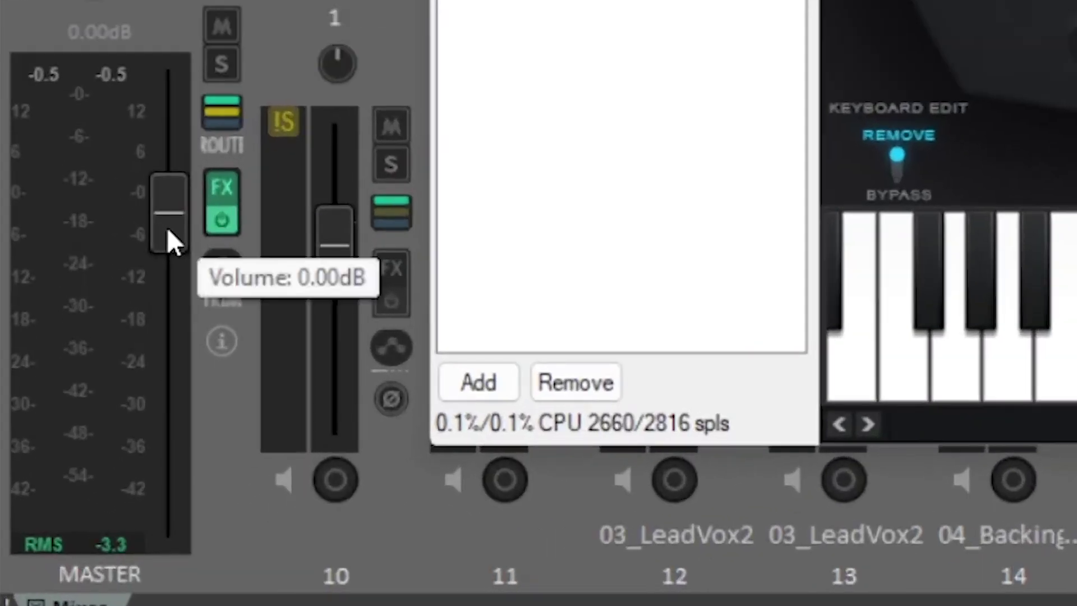
pyautogui.moveTo(169, 233); pyautogui.dragTo(181, 581)
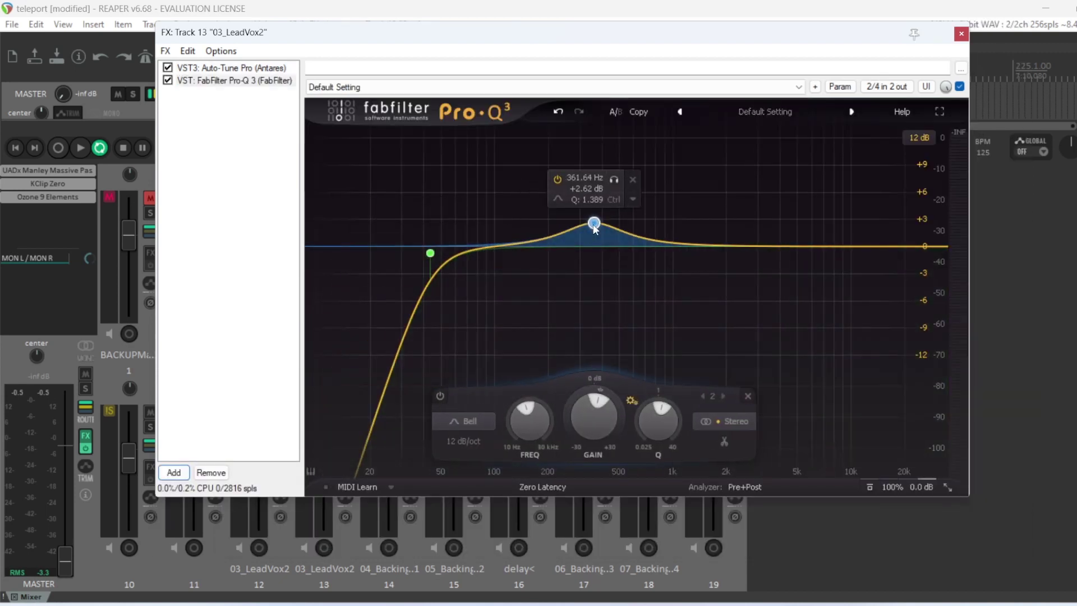
pyautogui.moveTo(599, 412); pyautogui.dragTo(601, 475)
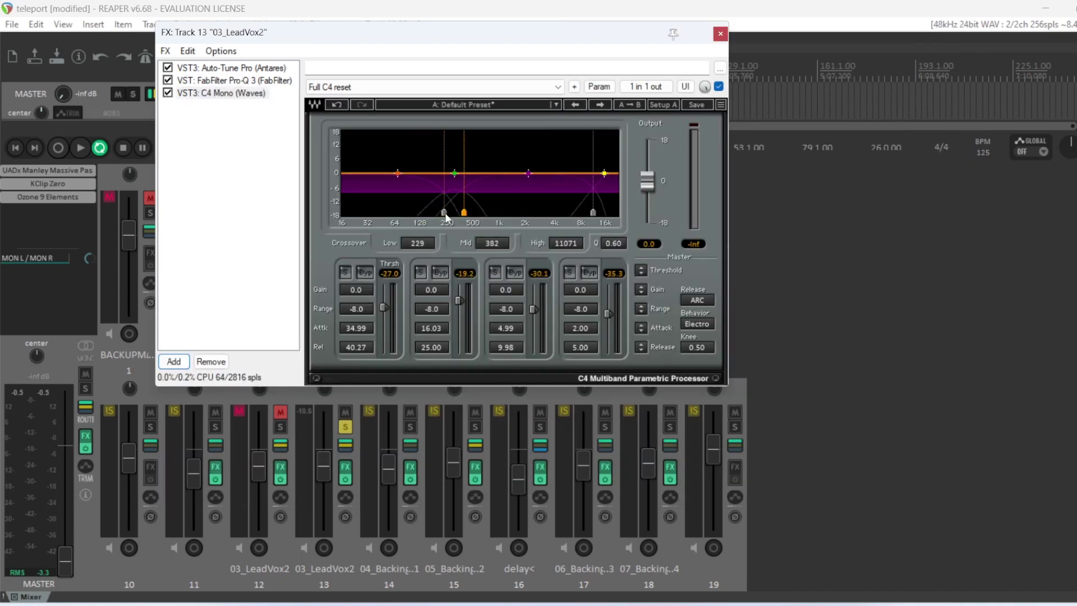
pyautogui.moveTo(445, 213); pyautogui.dragTo(449, 212)
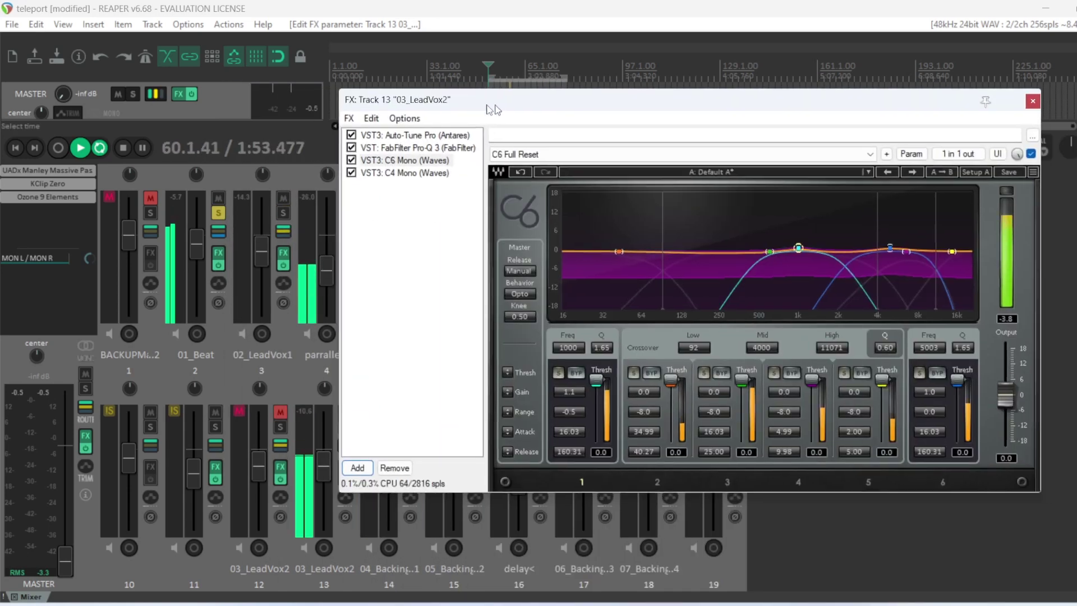
# - Reset the C6 Mono band ranges and drag the dynamic band down to about 327 Hz
pyautogui.moveTo(494, 108); pyautogui.dragTo(443, 113)
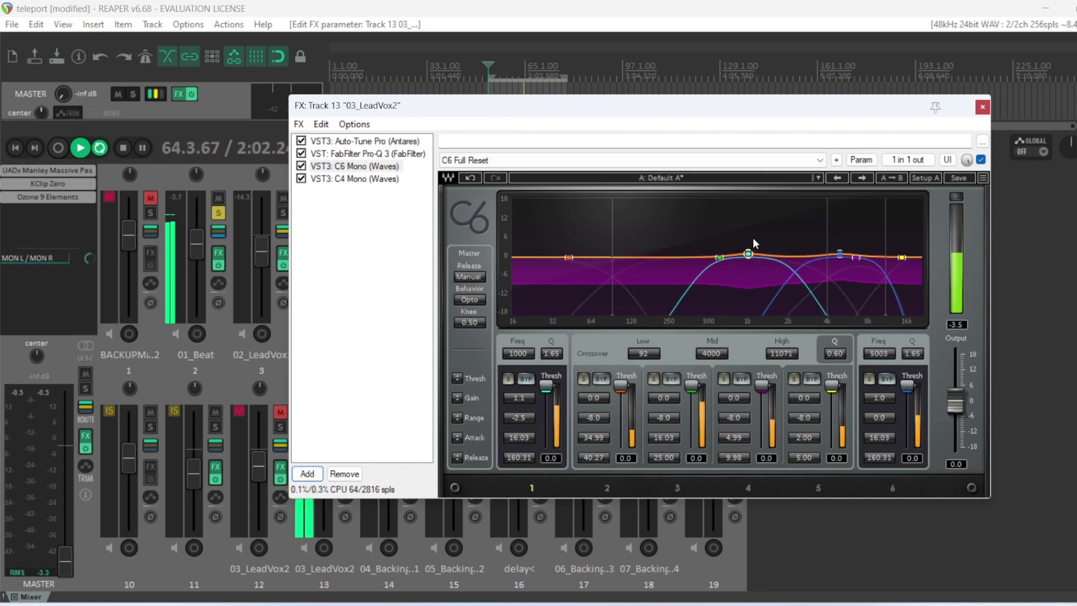
pyautogui.click(748, 255)
pyautogui.moveTo(749, 255); pyautogui.dragTo(683, 263)
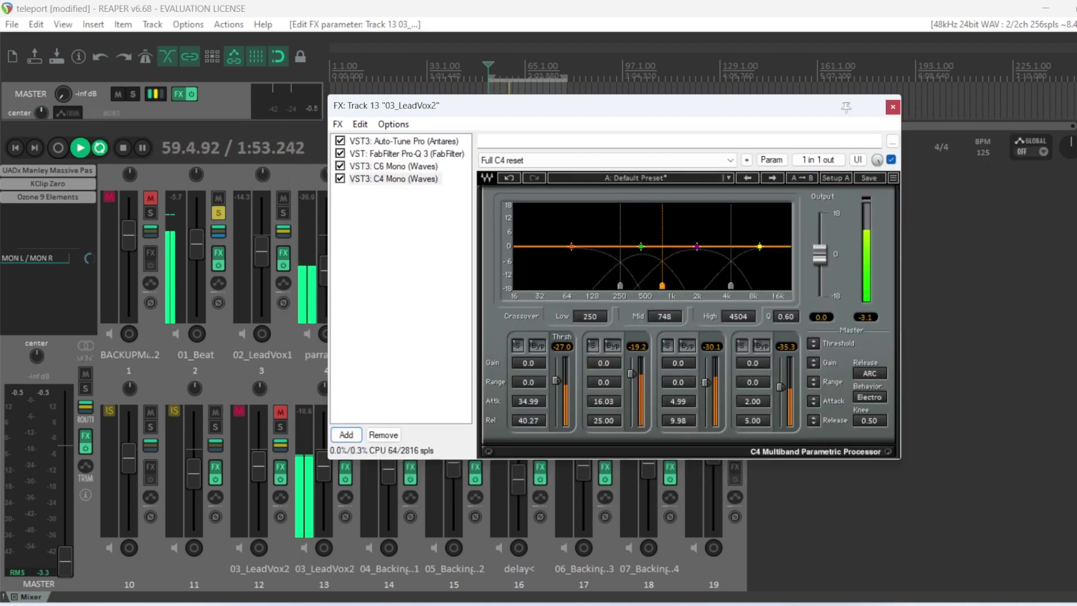
# - Set C4 crossovers to 2005 Hz and 6009 Hz, with band 3 gain +2 dB and range -2
pyautogui.moveTo(661, 286); pyautogui.dragTo(700, 287)
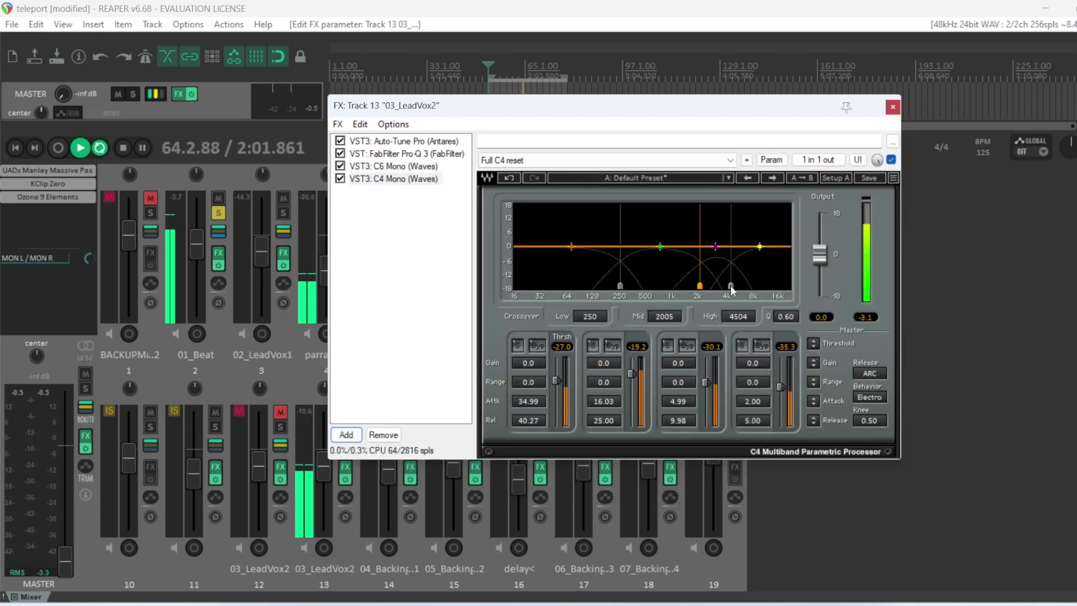
pyautogui.moveTo(730, 287); pyautogui.dragTo(743, 287)
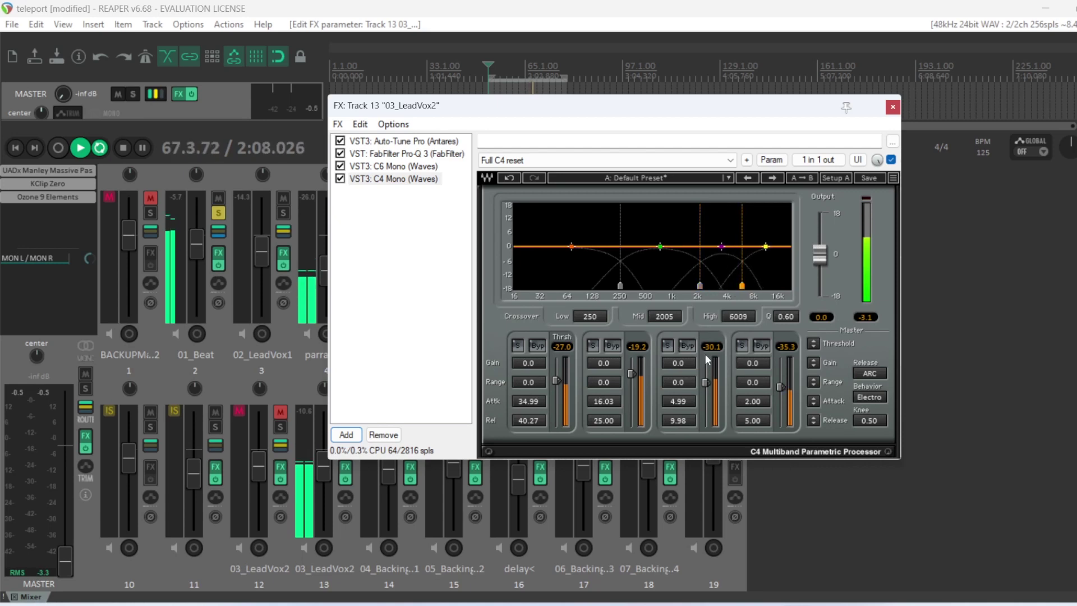
pyautogui.moveTo(678, 363); pyautogui.dragTo(679, 390)
pyautogui.moveTo(691, 105); pyautogui.dragTo(714, 108)
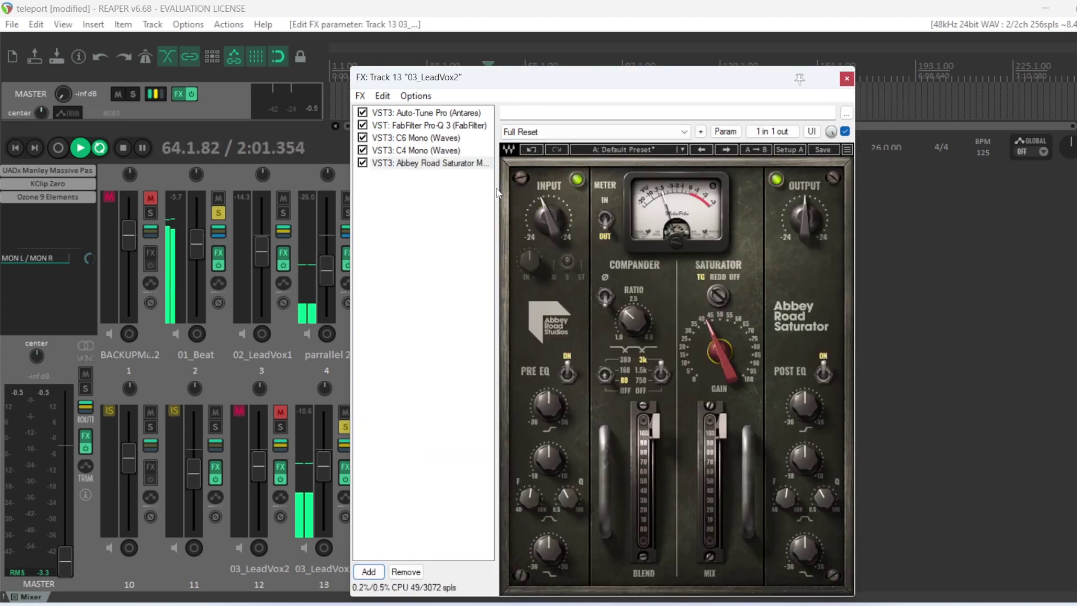
# - Set the Abbey Road Saturator compander ratio to 2.8
pyautogui.moveTo(548, 221); pyautogui.dragTo(548, 230)
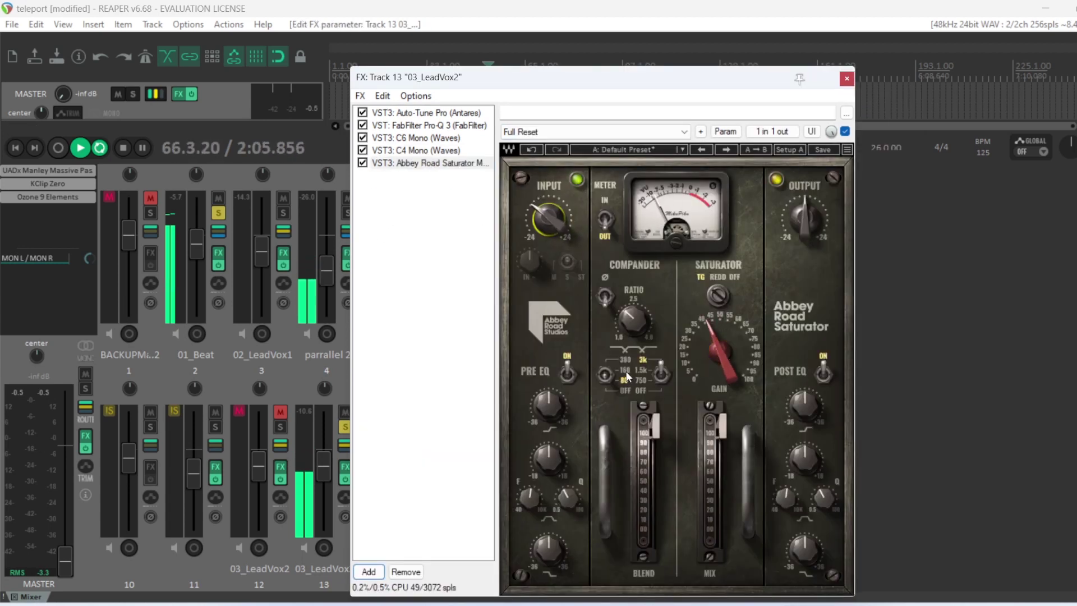
pyautogui.moveTo(632, 320); pyautogui.dragTo(632, 312)
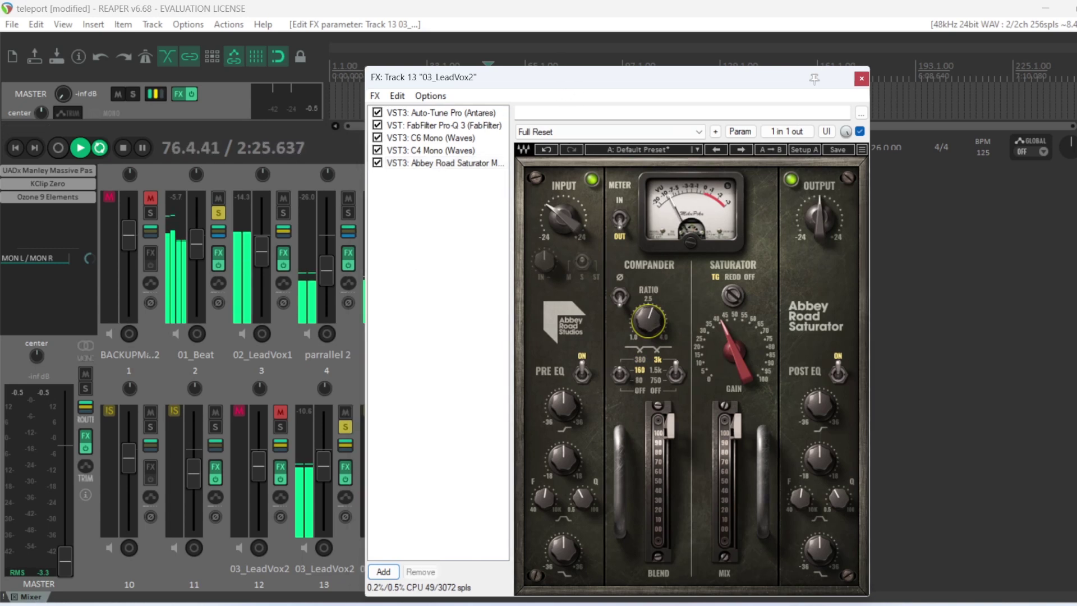
pyautogui.moveTo(472, 82); pyautogui.dragTo(496, 76)
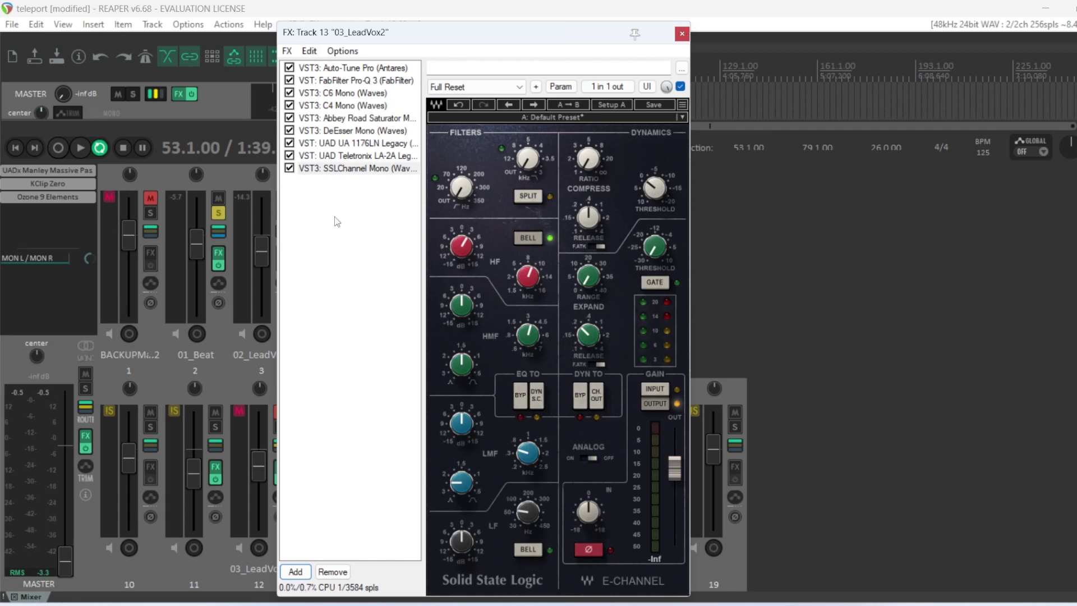
# - Deselect the SSLChannel entry in the track 13 effects chain
pyautogui.click(349, 232)
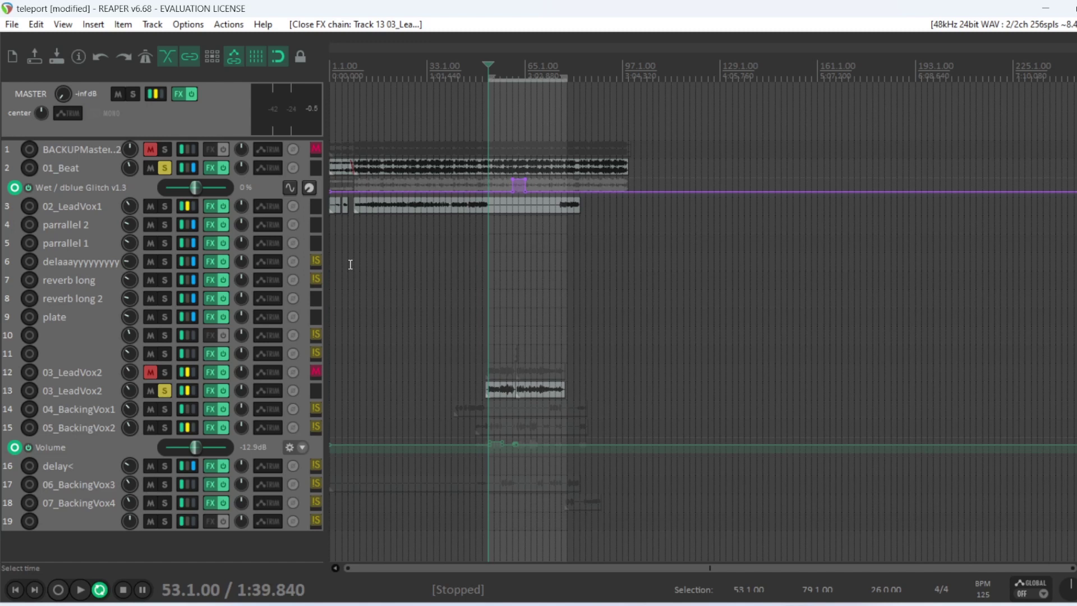
# - Play the processed mix and compare it with all track effects bypassed, then re-enabled
pyautogui.press('space')
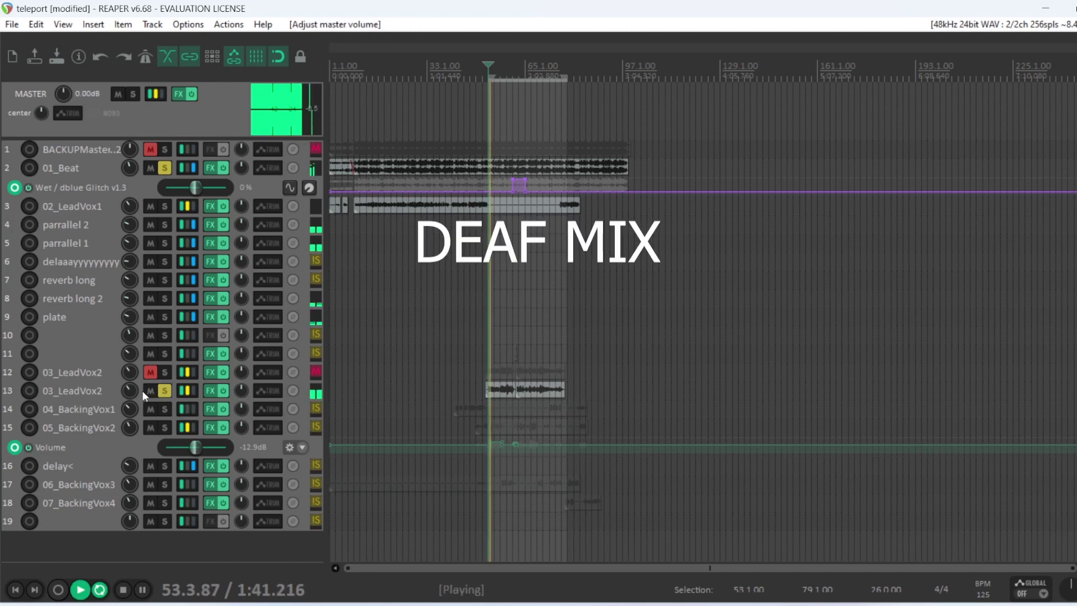
pyautogui.rightClick(165, 390)
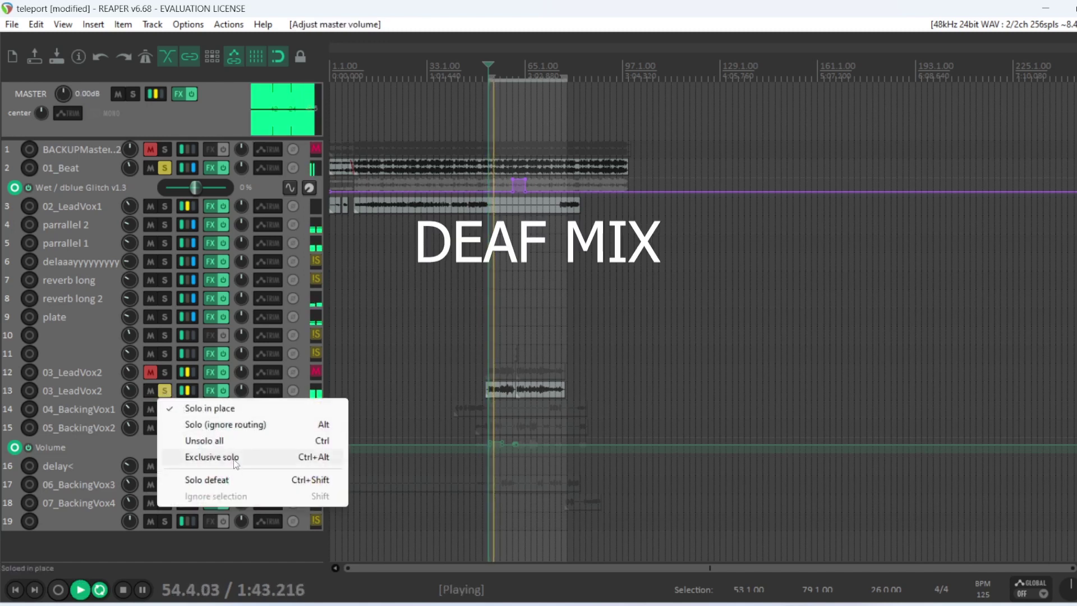
pyautogui.click(104, 384)
pyautogui.click(219, 390)
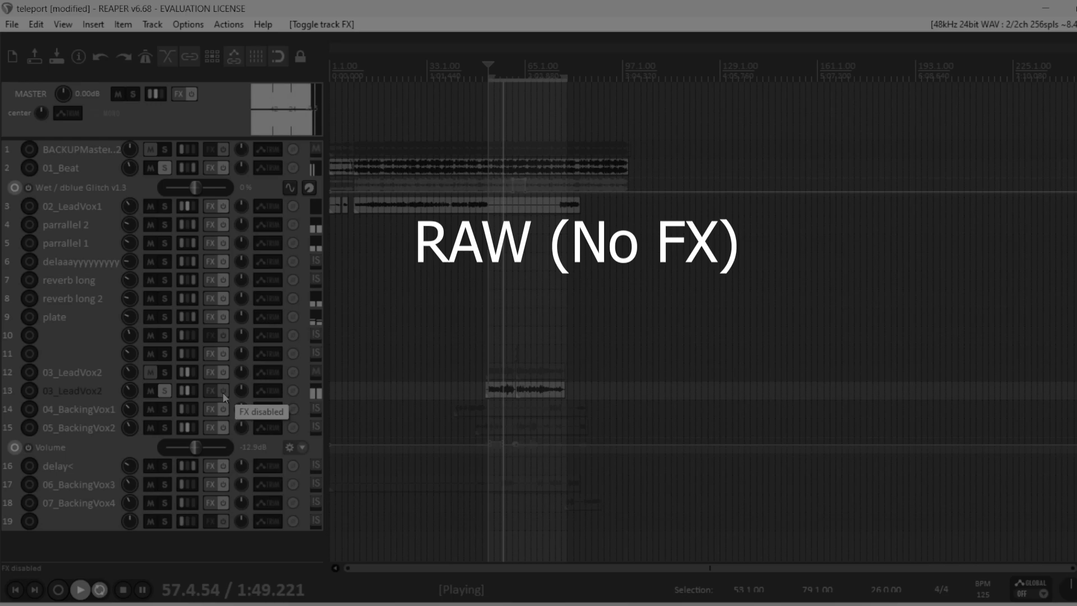
pyautogui.click(223, 392)
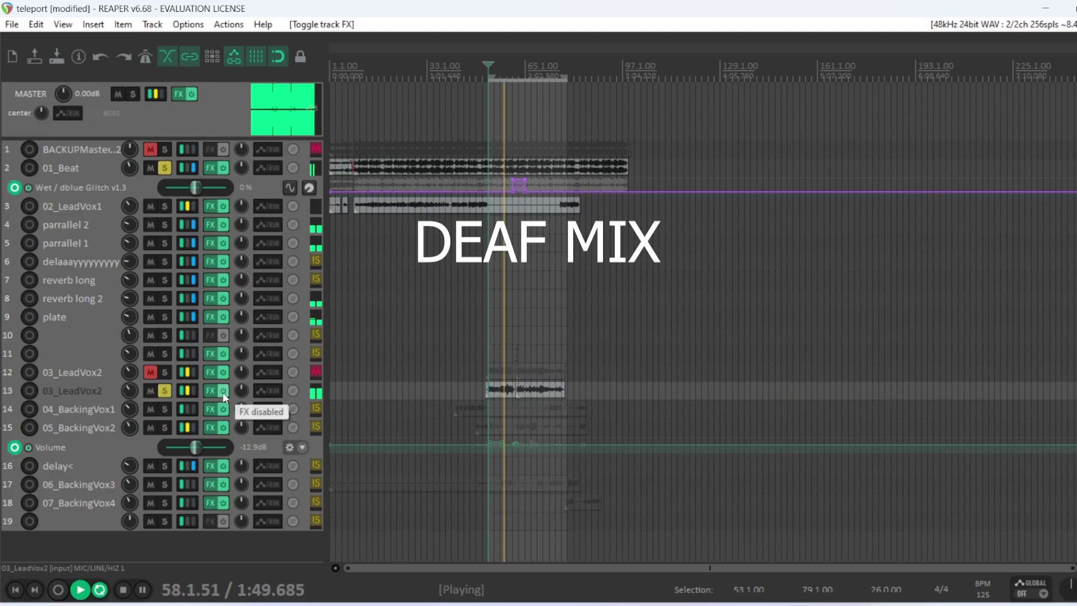
pyautogui.rightClick(170, 389)
pyautogui.click(112, 389)
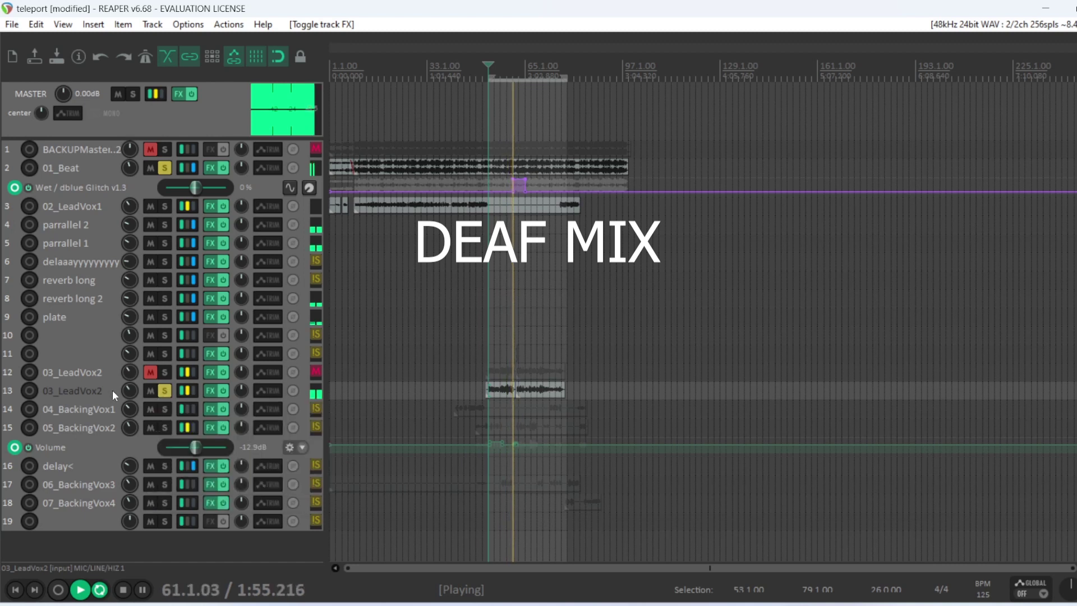
# - Mute track 13, solo original track 12, and replay to hear the original vocal
pyautogui.press('space')
pyautogui.click(164, 391)
pyautogui.press('space')
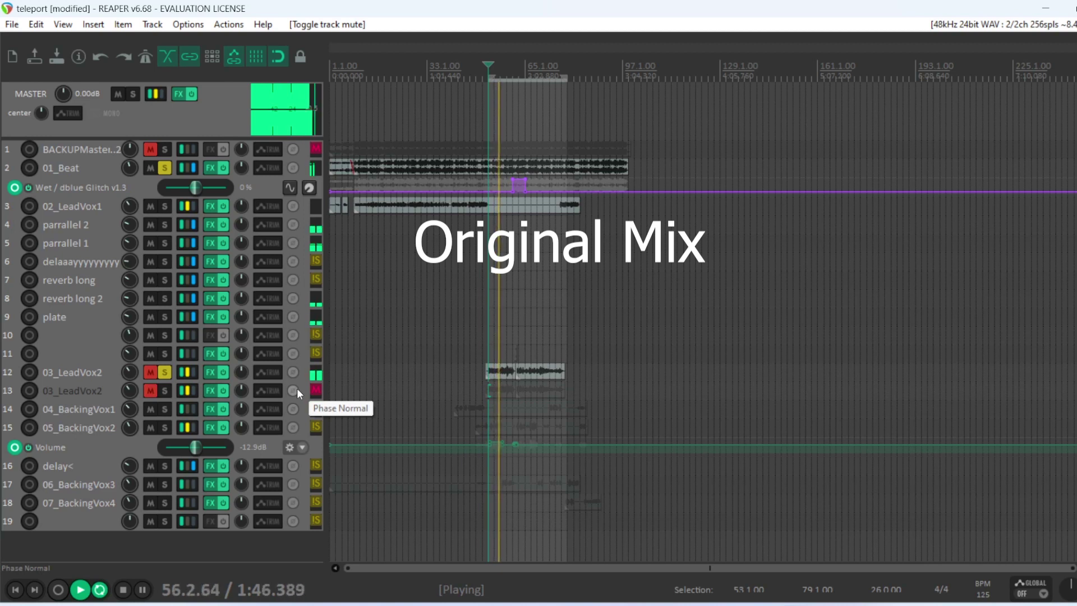
# - Stop playback of the original track 12 vocal comparison
pyautogui.press('space')
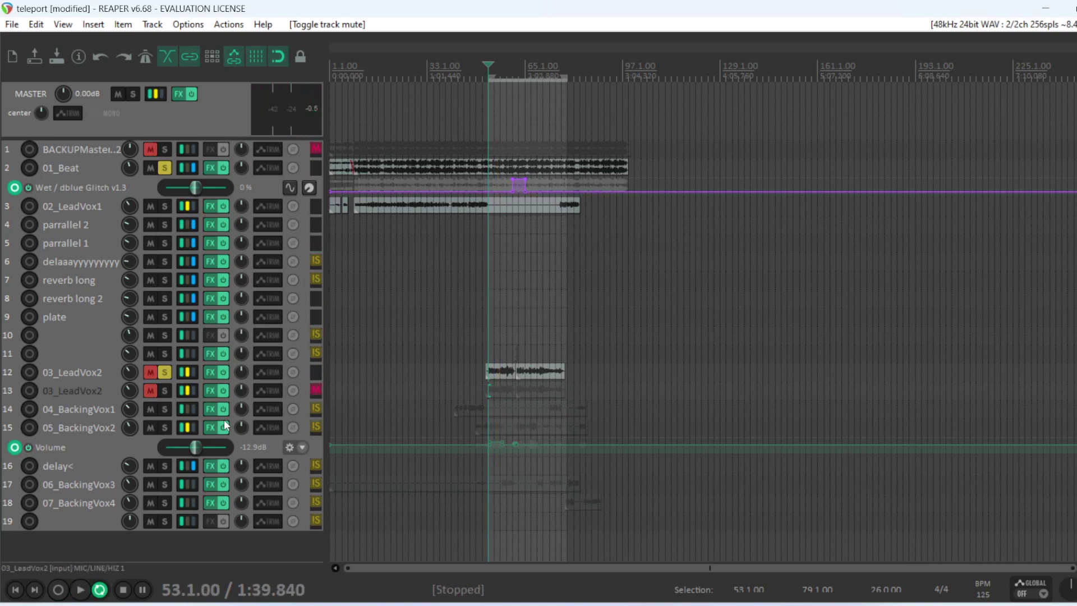